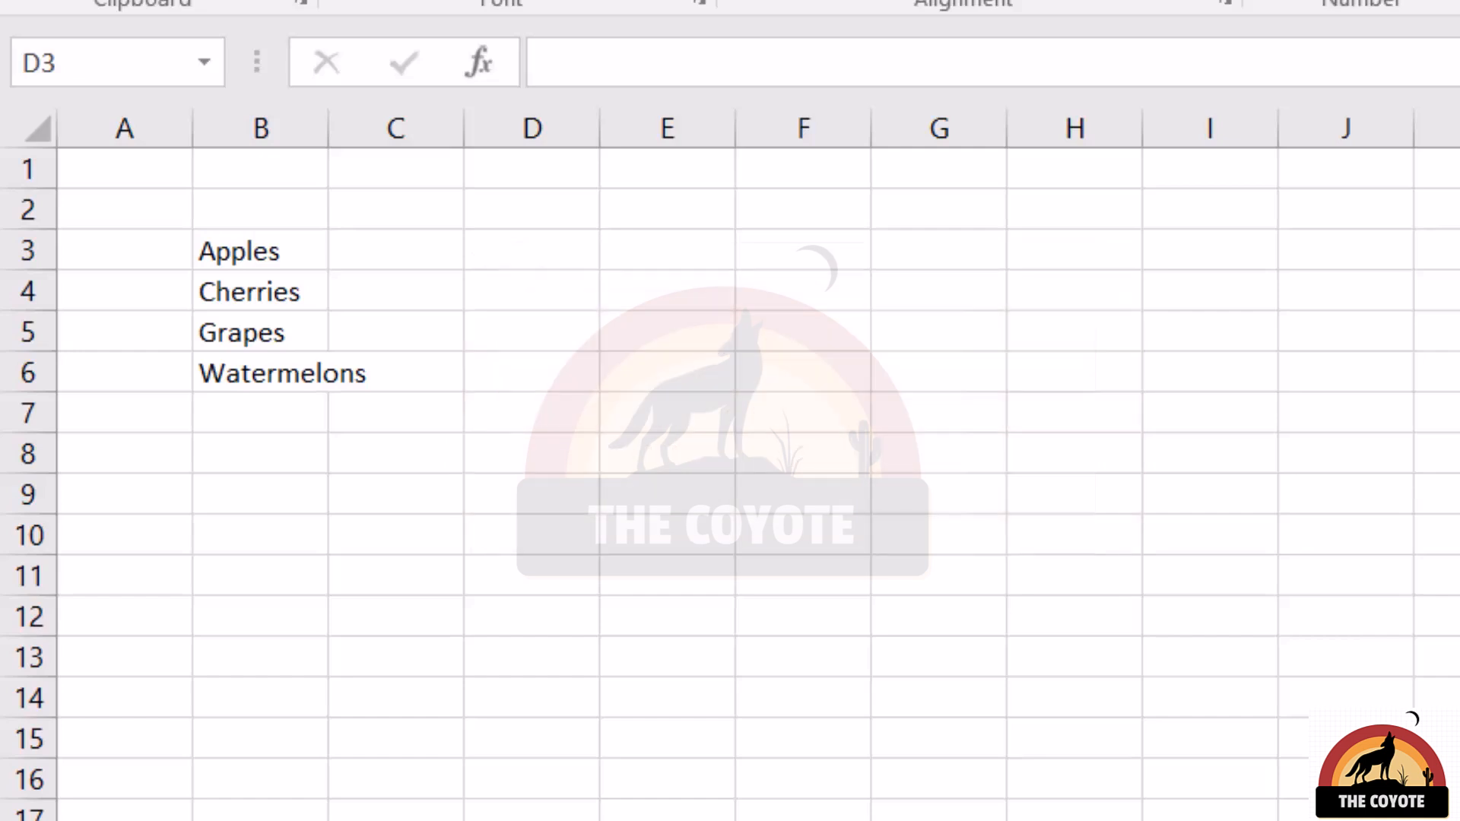
Enter an INDEX formula in D3 that returns the third entry of the fruit list $B$3:$B$6.
type("=index(")
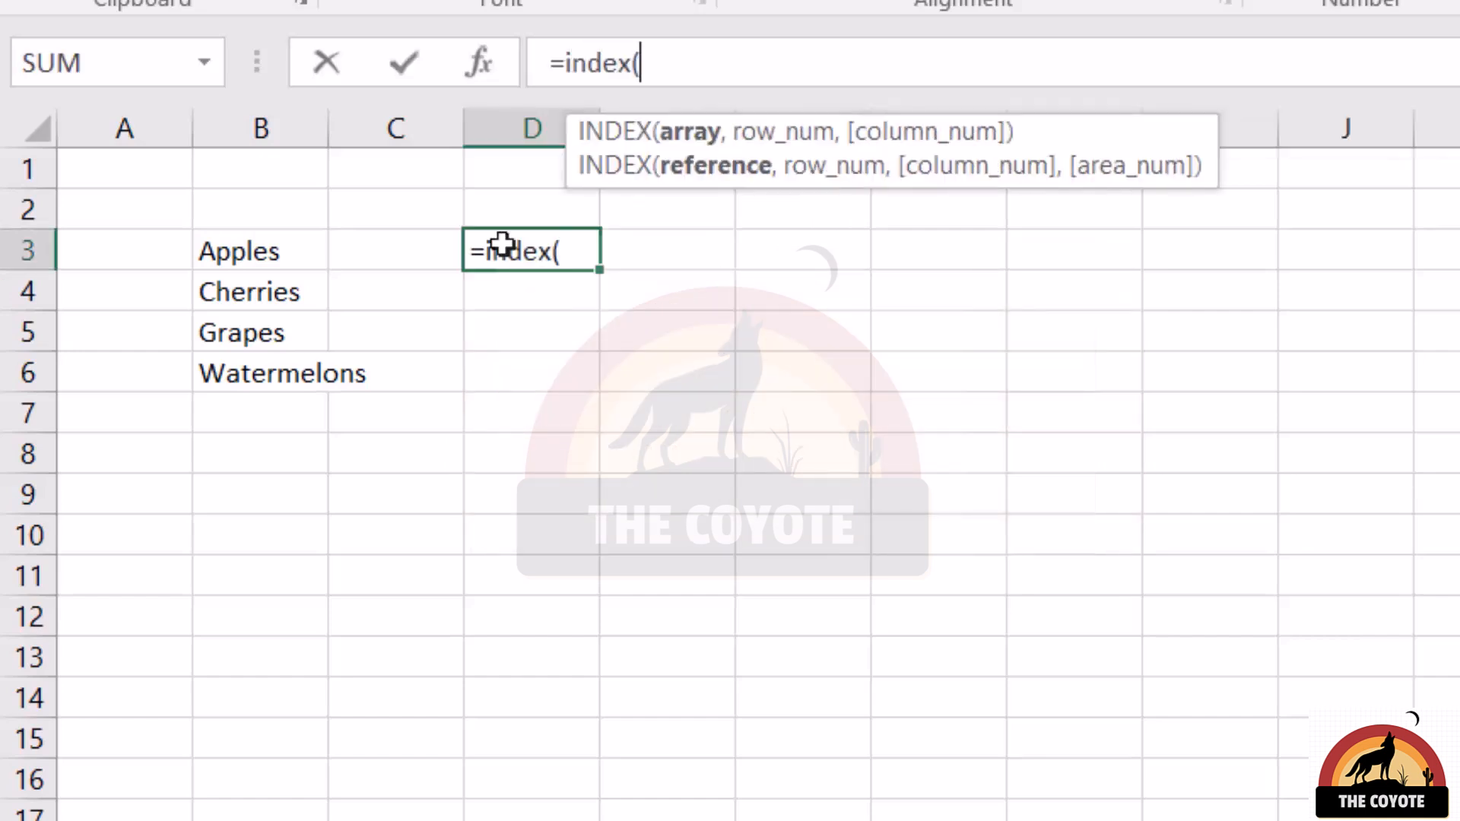
left_click(682, 64)
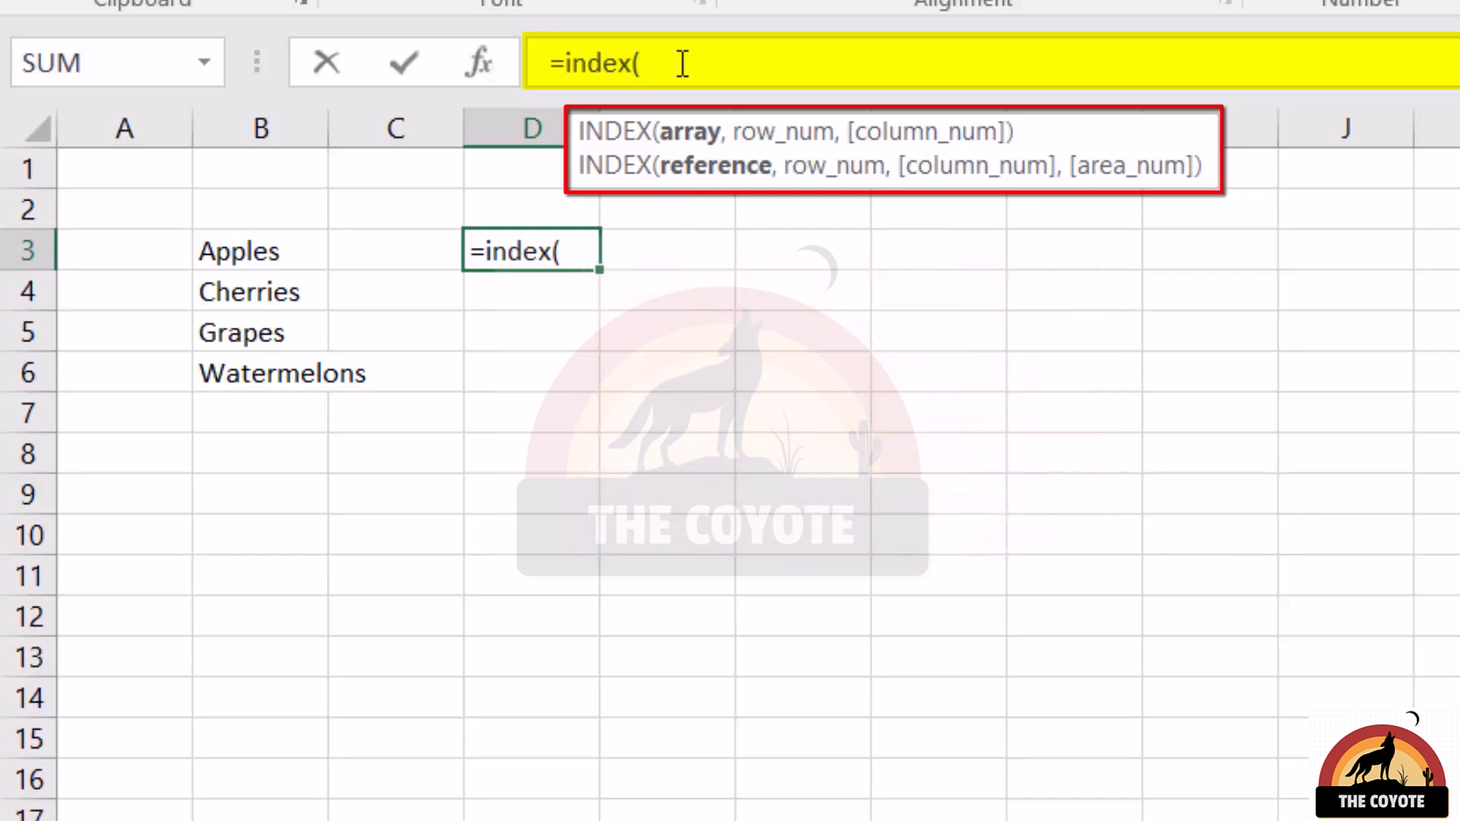
left_click_drag(251, 255, 218, 374)
key("F4")
type(",")
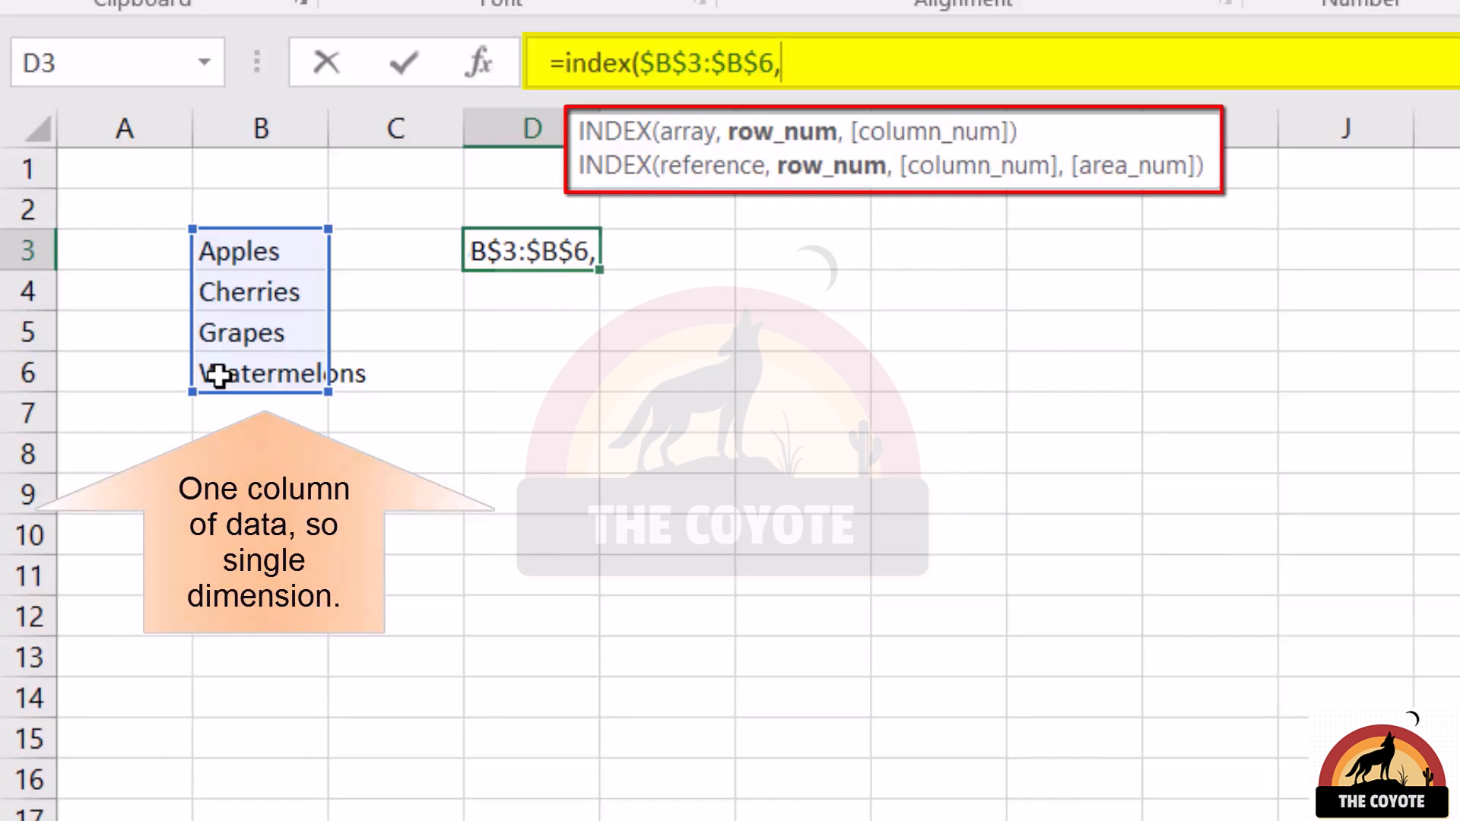
type("3")
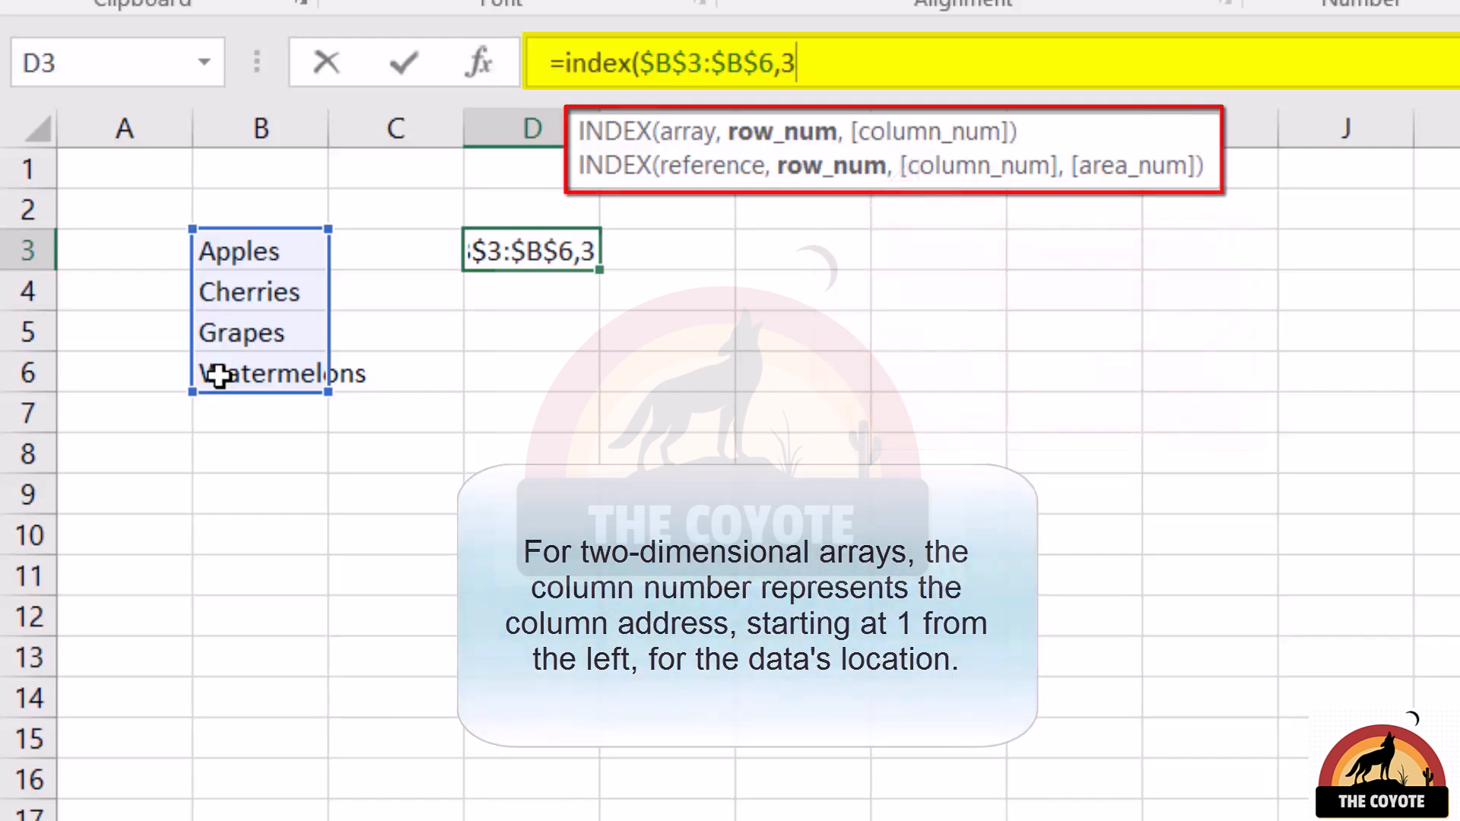
type(")")
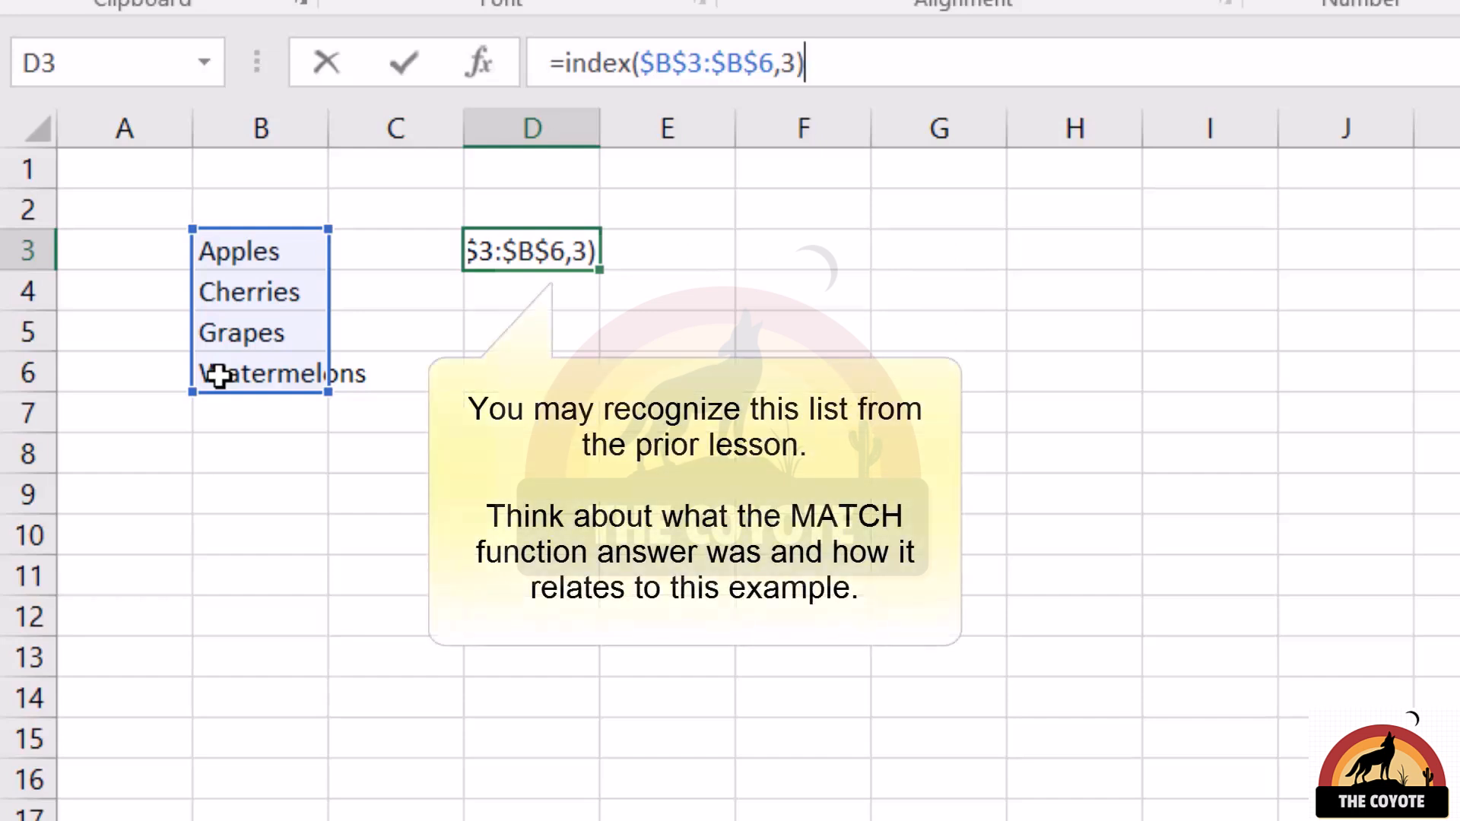
key("Return")
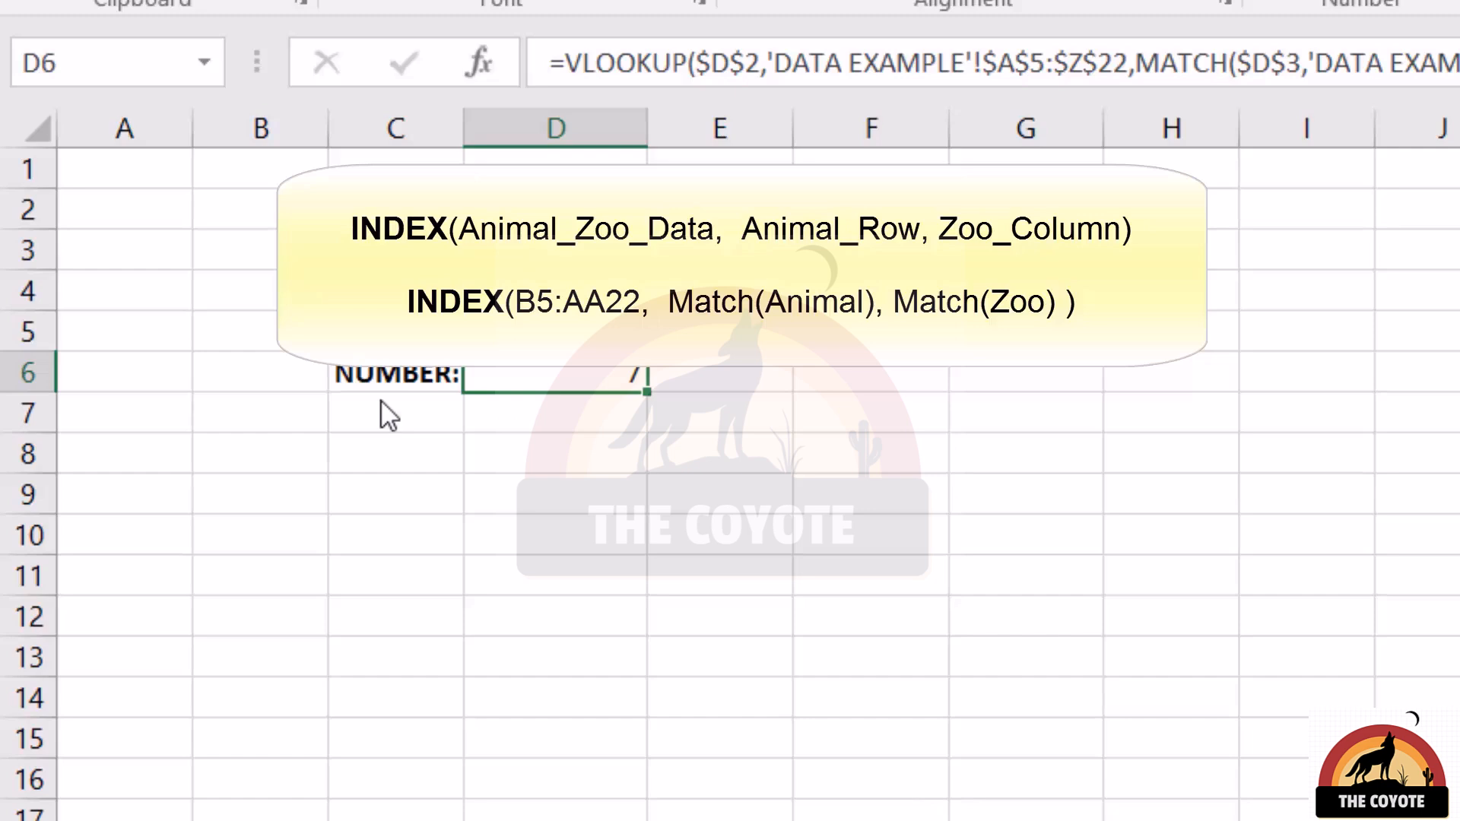
Start an INDEX formula in D7 of the summary sheet with 'DATA EXAMPLE'!$B$5:$Z$22 as its array.
key("Down")
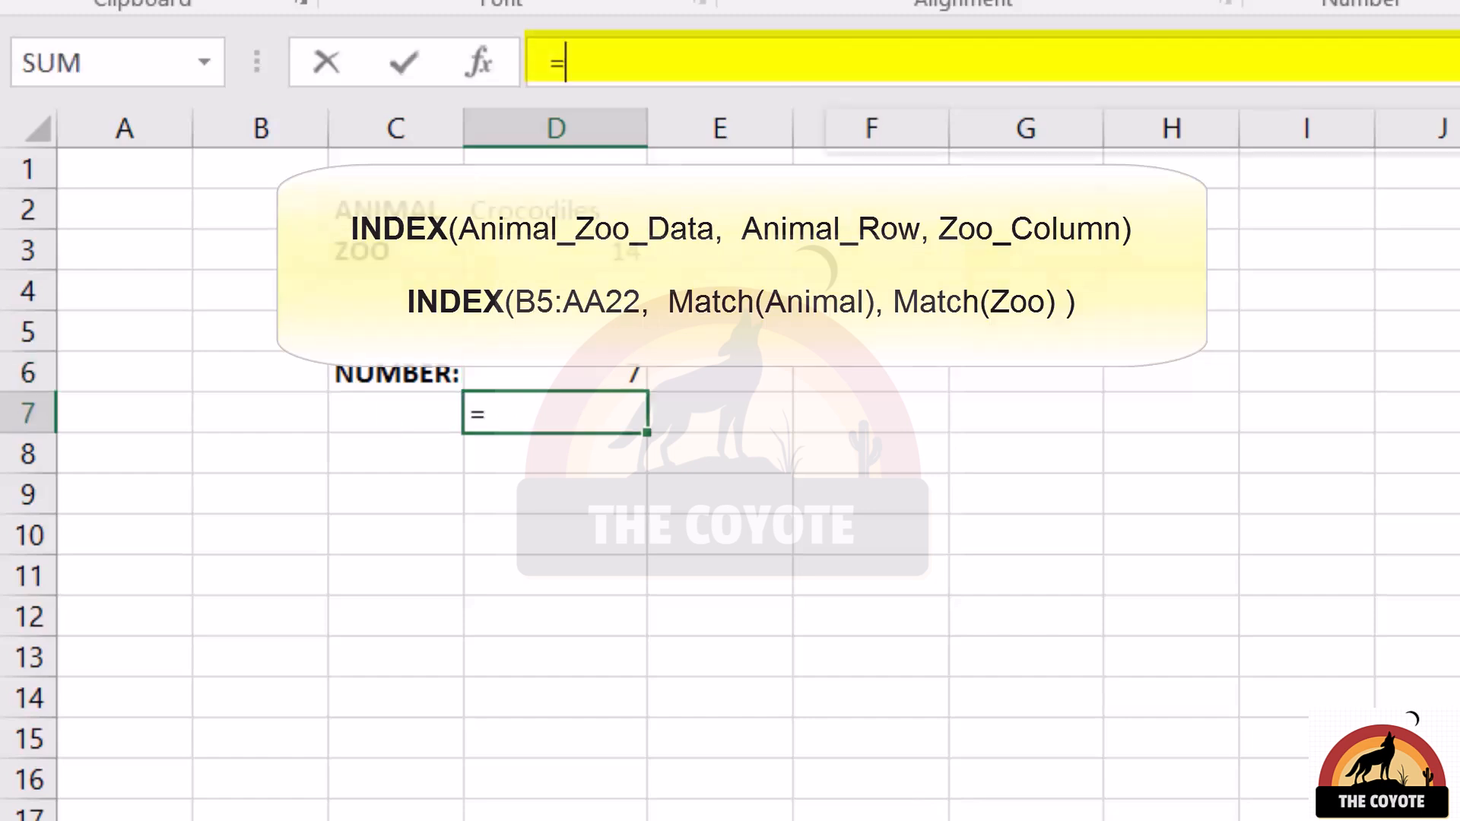
type("=index(")
key("ctrl+Page_Up")
key("Left")
key("Left")
key("Left")
key("Left")
key("ctrl+shift+Right")
key("ctrl+shift+Down")
key("F4")
Nest a MATCH function as the row number, with the animal in SUMMARY!$D$2 as its absolute lookup value.
type(",MATCH(")
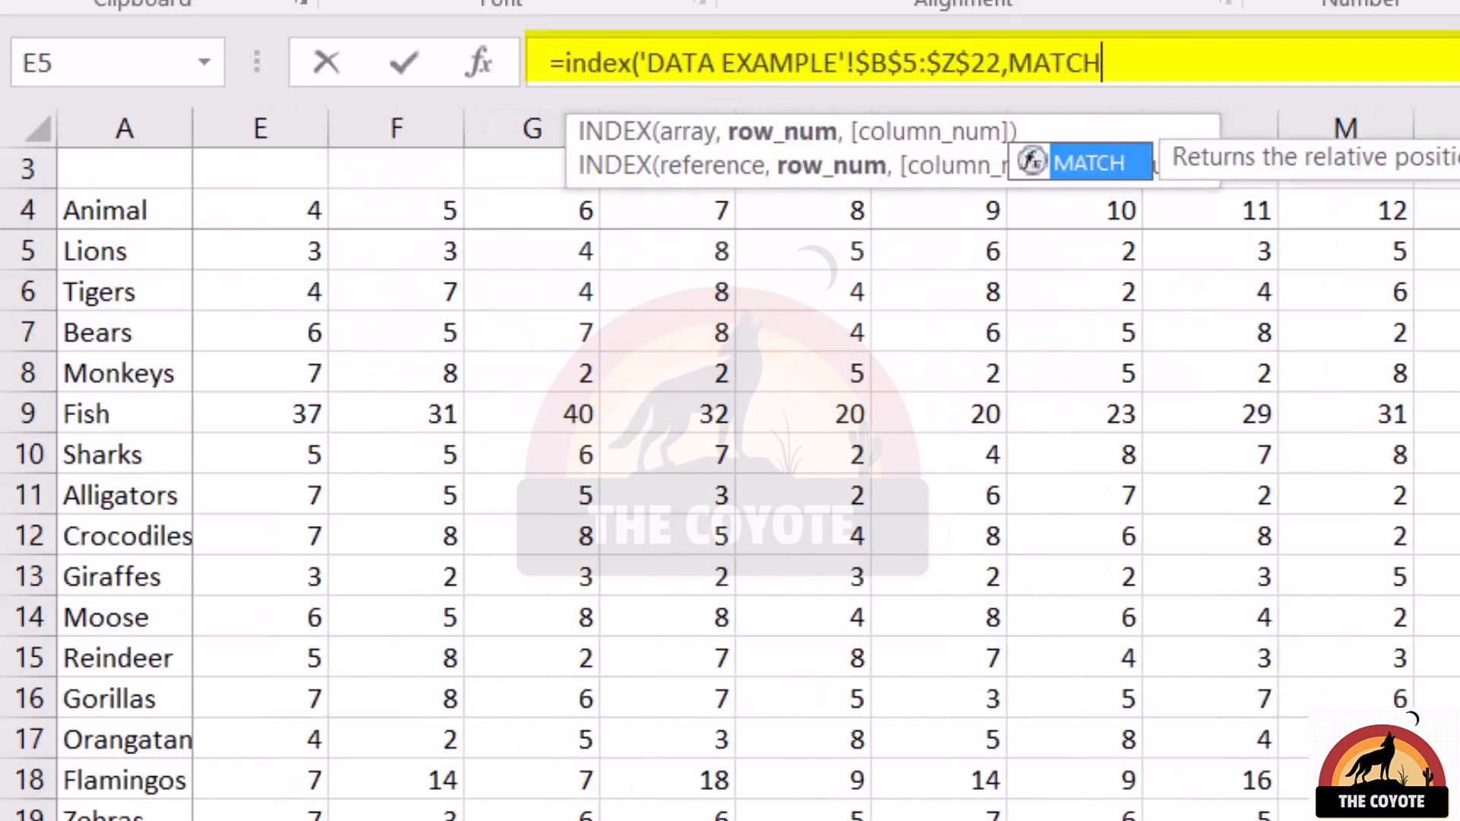
key("ctrl+Page_Down")
key("Up")
key("Up")
key("Up")
key("Up")
key("Up")
key("F4")
type(",")
Give the row MATCH the zAnimals range as lookup array with match type 0, and open a second MATCH for the column.
key("ctrl+Page_Up")
key("Left")
key("Left")
key("Left")
key("Left")
key("Down")
key("Left")
key("Up")
key("ctrl+shift+Down")
type(",0),MATCH(")
Set the column MATCH's lookup value to the zoo number in $D$3 of the summary sheet.
key("ctrl+Page_Down")
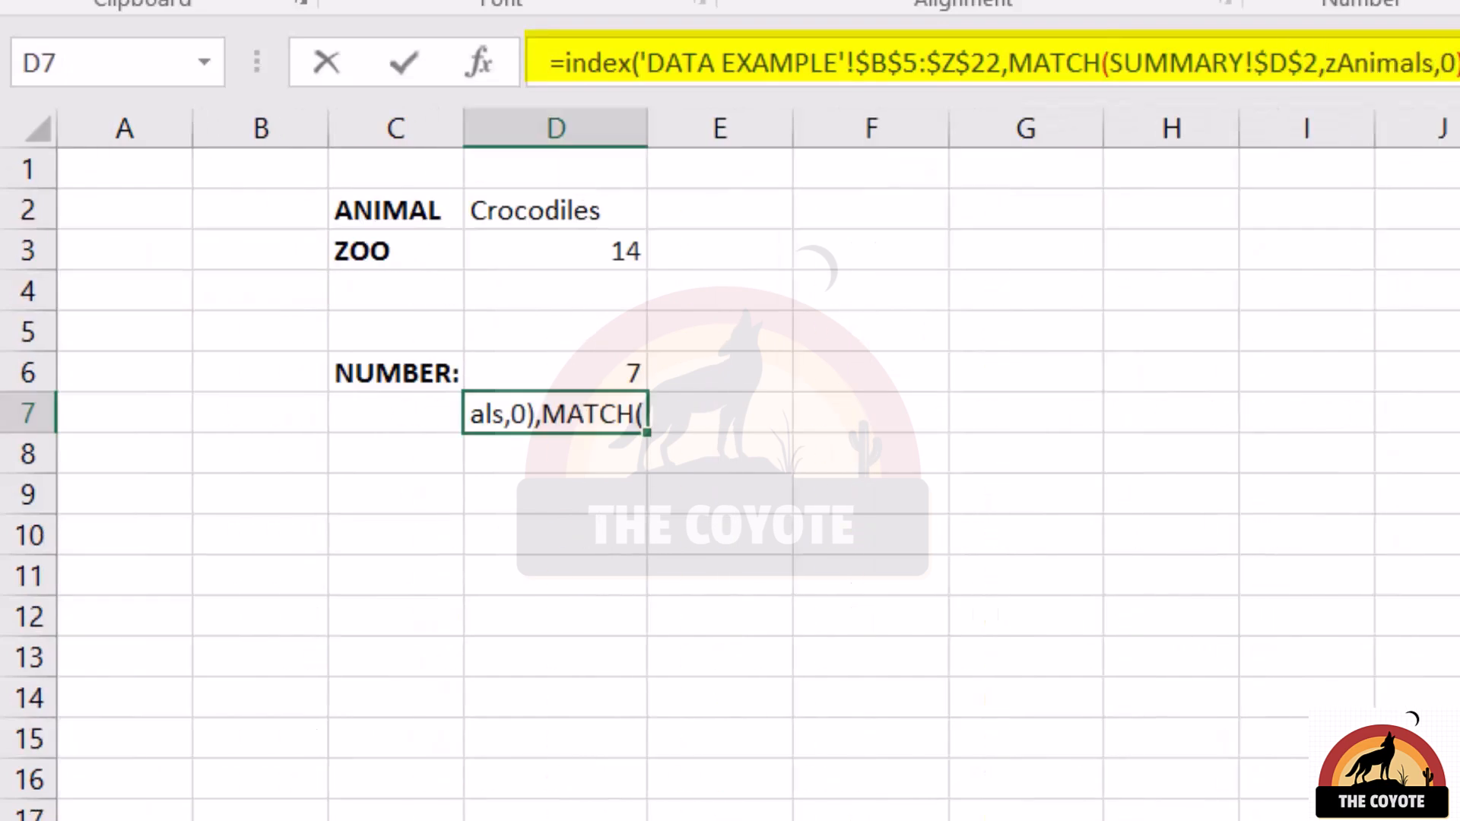
key("Left")
key("Up")
key("Up")
key("Up")
key("Up")
key("Right")
key("F4")
type(",")
Use the zoo numbers in row 4, B4:Z4, as the column MATCH's lookup array with match type 0 and complete the formula.
key("ctrl+Page_Up")
key("Left")
key("Left")
key("Left")
key("Left")
key("Up")
key("Up")
key("Down")
key("ctrl+shift+Right")
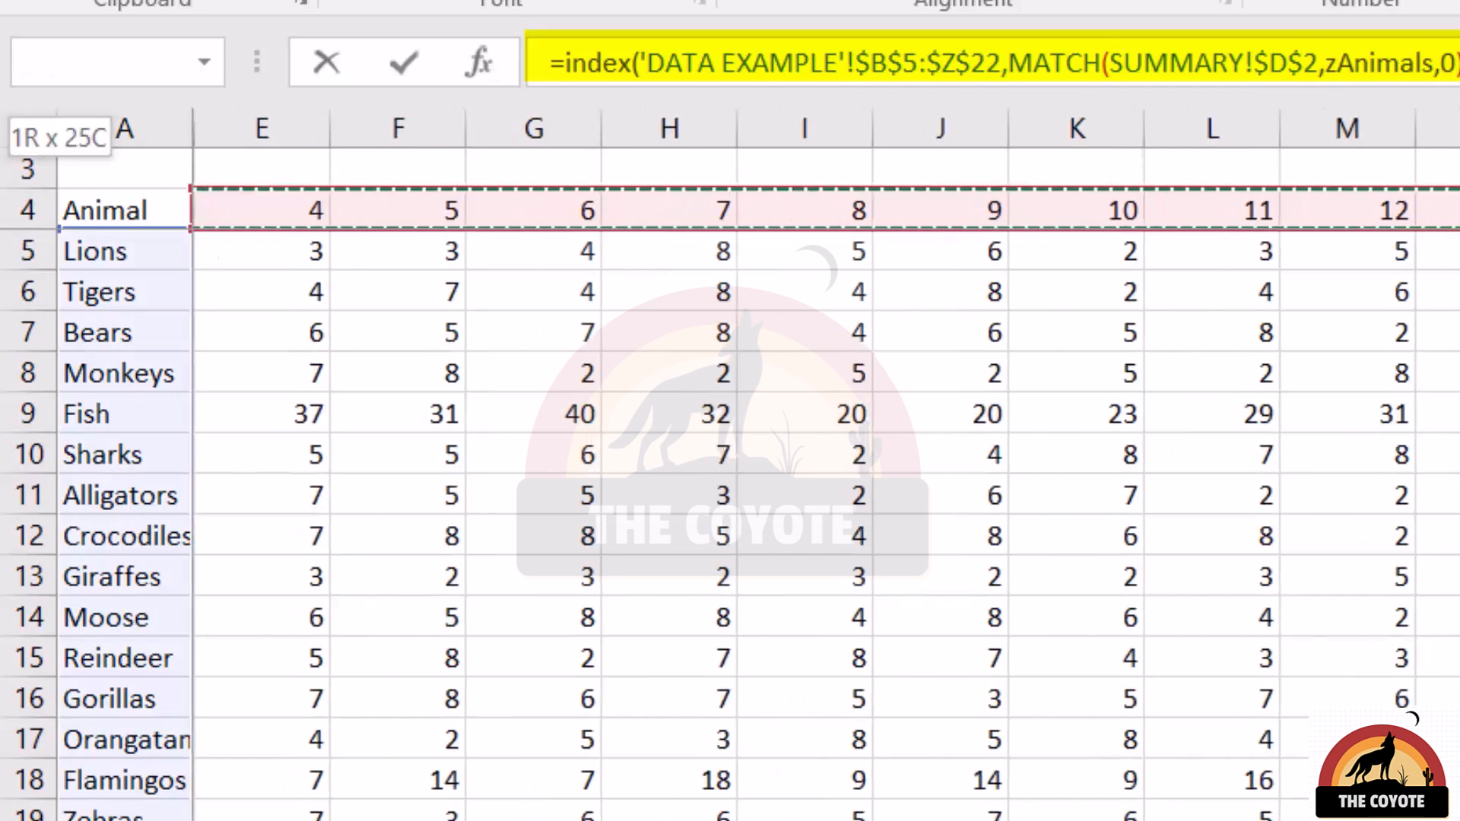
type(",0))")
key("Return")
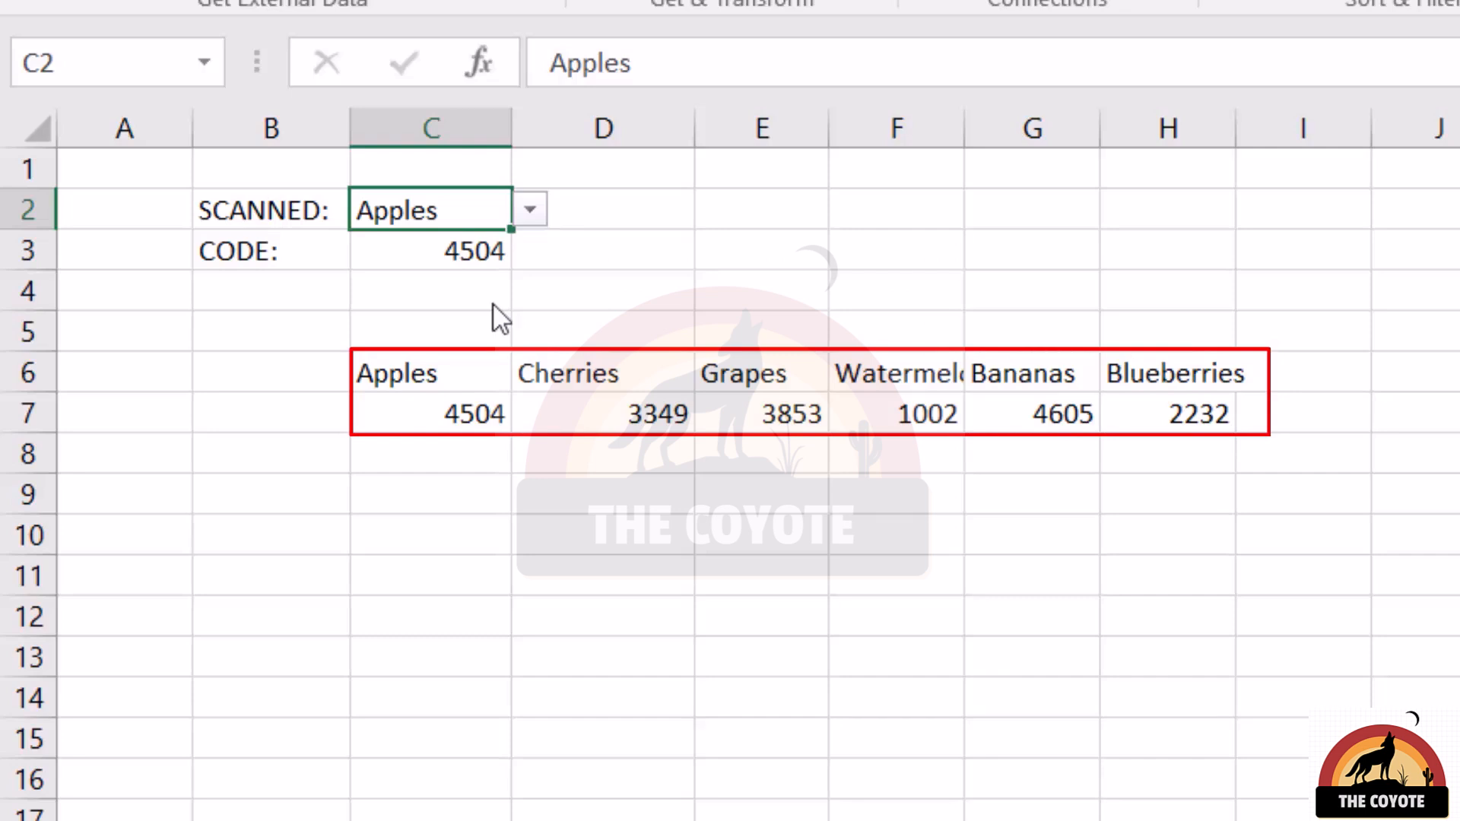
Check the HLOOKUP formula in C3 and insert a blank row 7 between the fruit names and their codes.
key("Down")
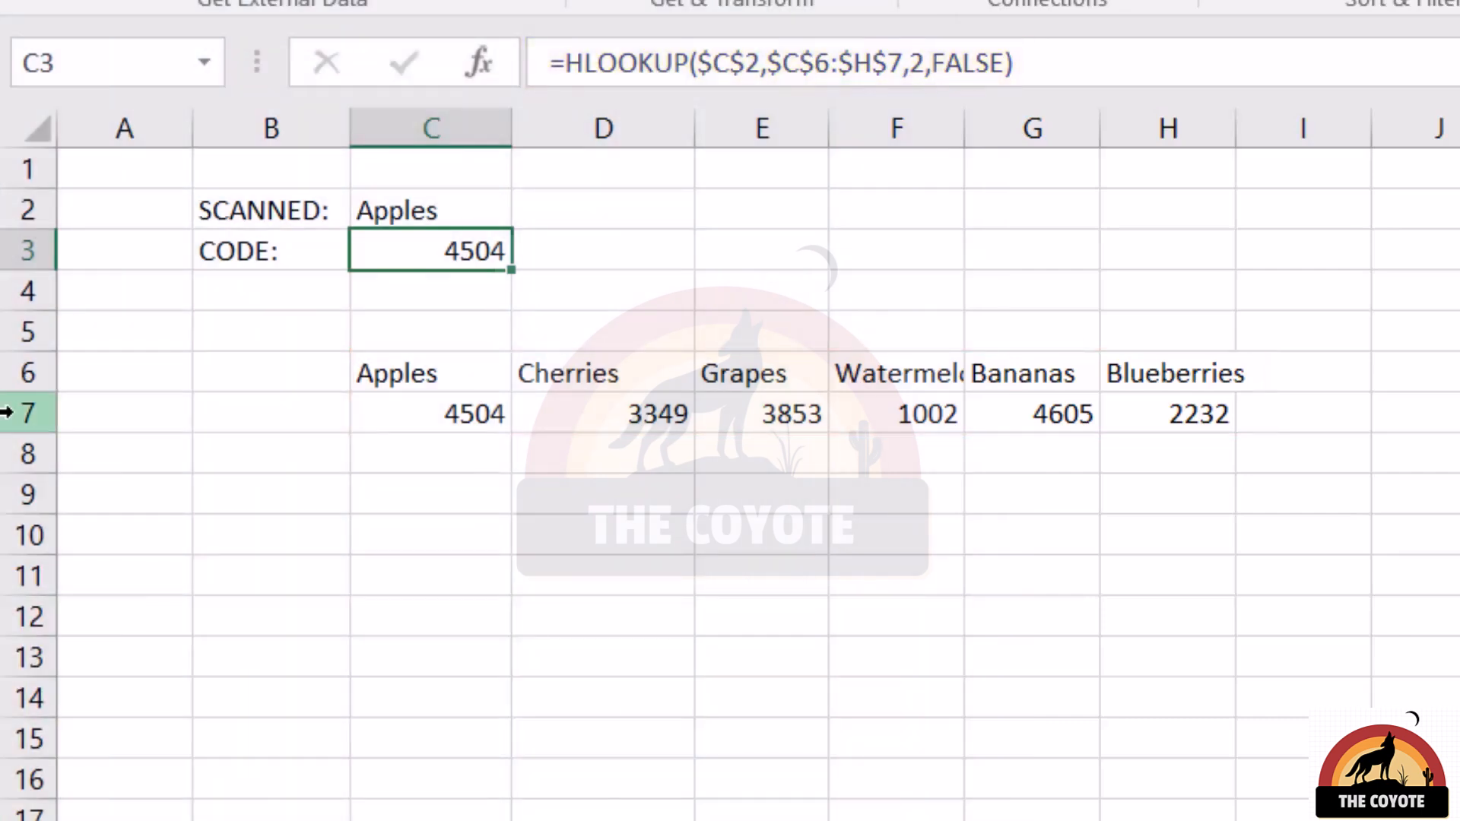
right_click(26, 414)
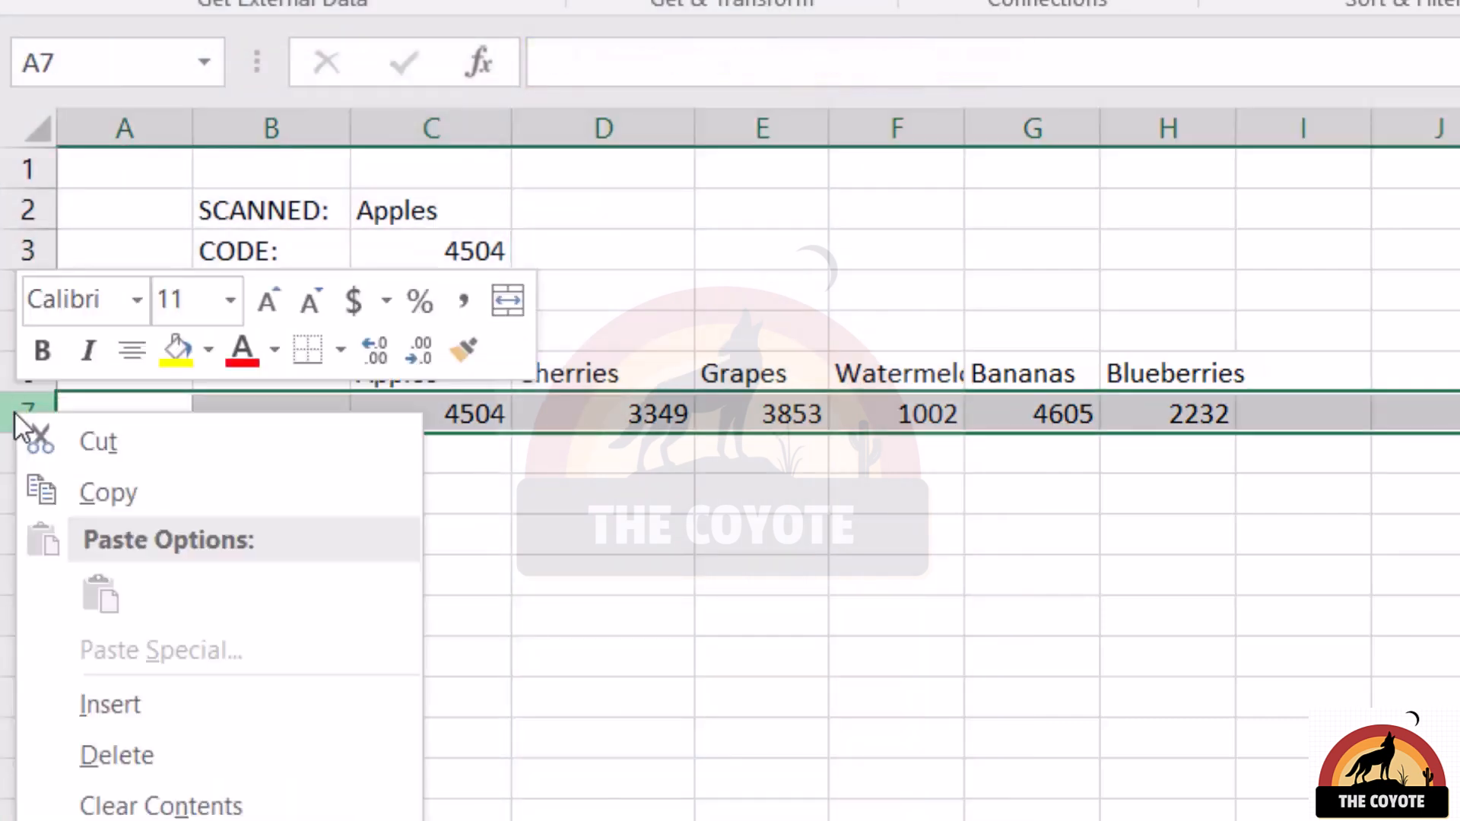
left_click(236, 707)
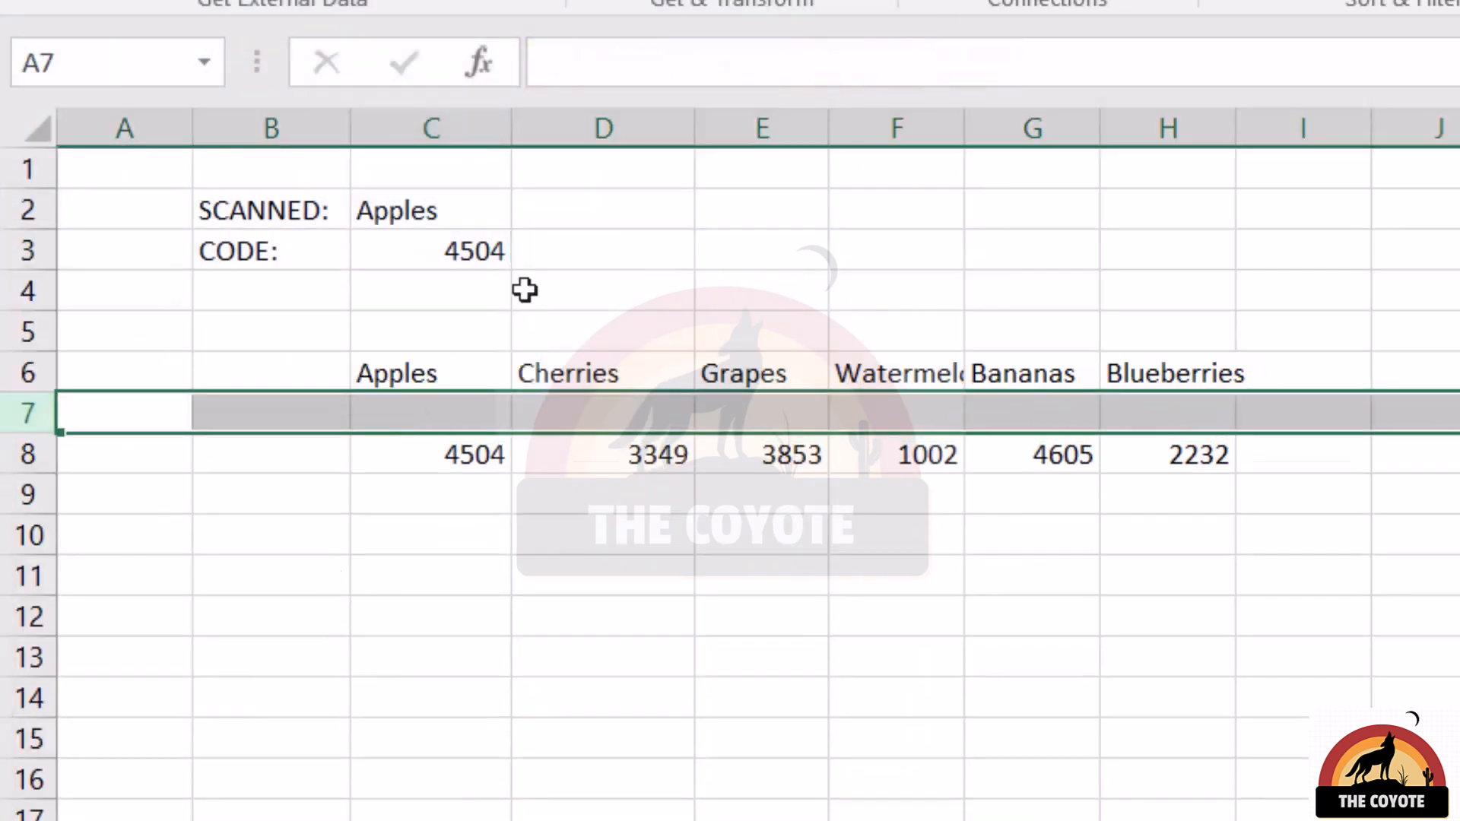
left_click(438, 412)
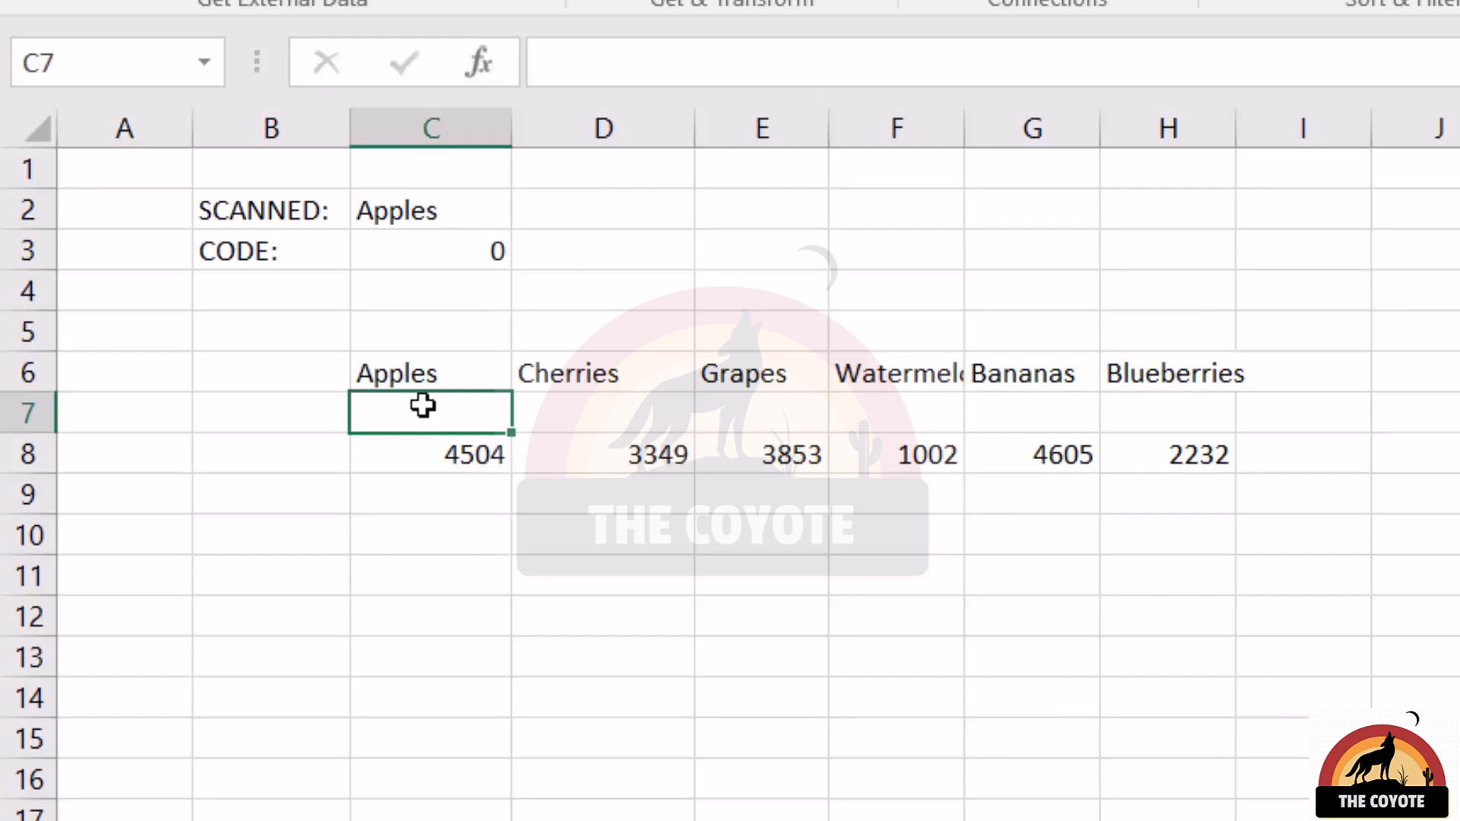
Replace the CODE formula in C3 with the start of an INDEX function using $C$8:$H$8 as its array.
left_click(410, 242)
type("=index(")
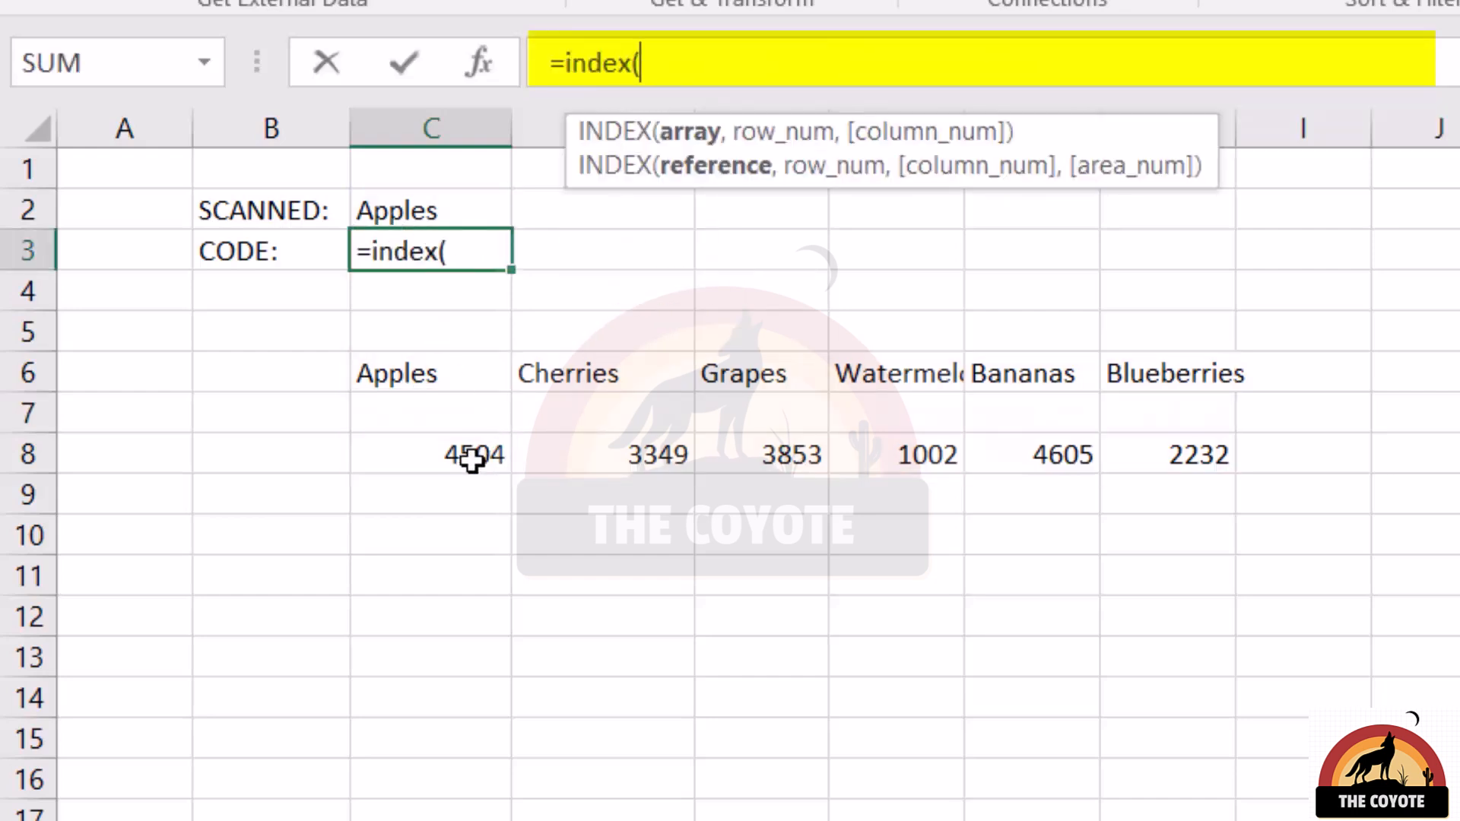
left_click_drag(472, 458, 1210, 464)
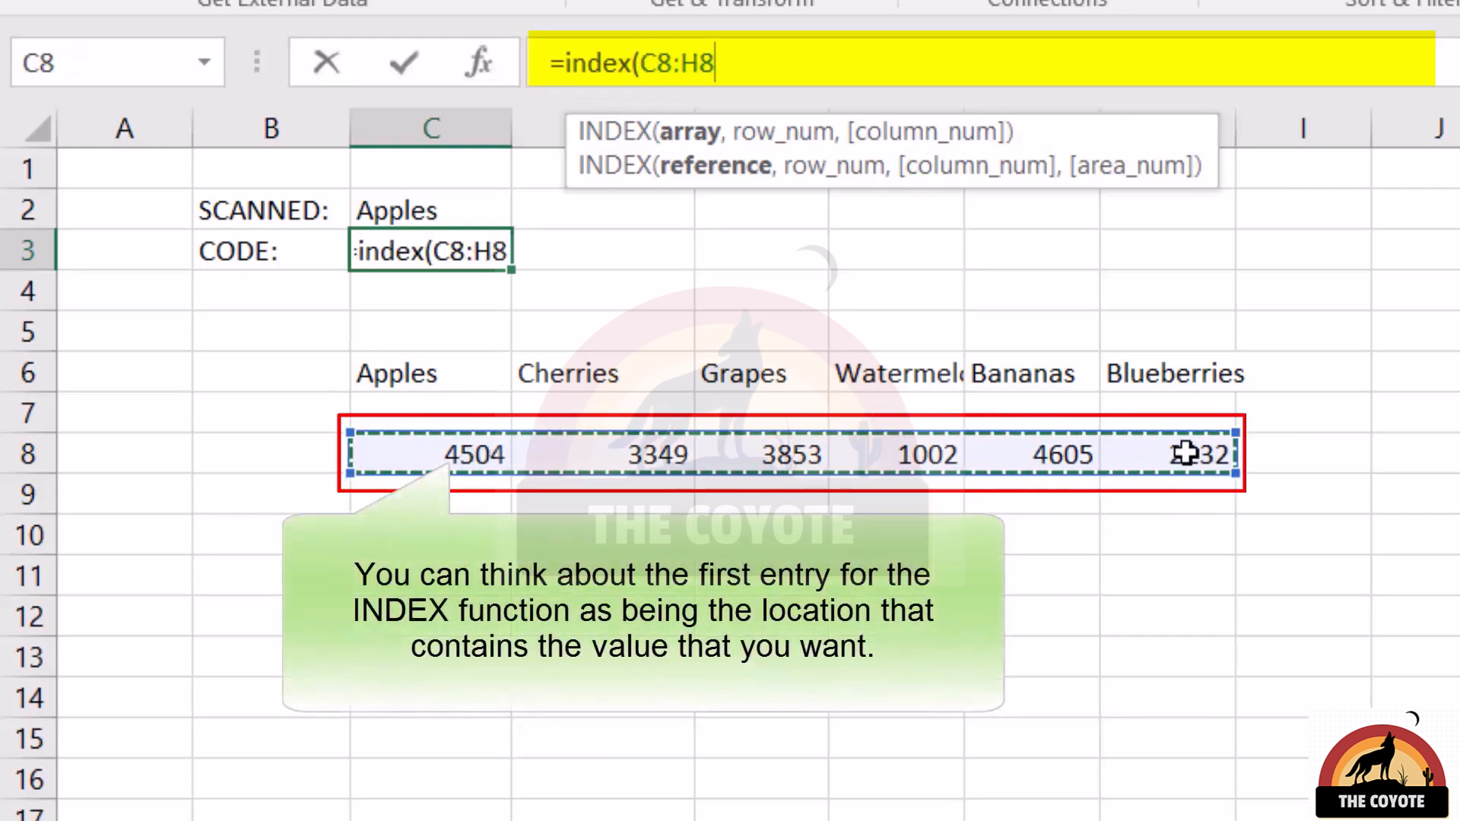
key("F4")
type(",")
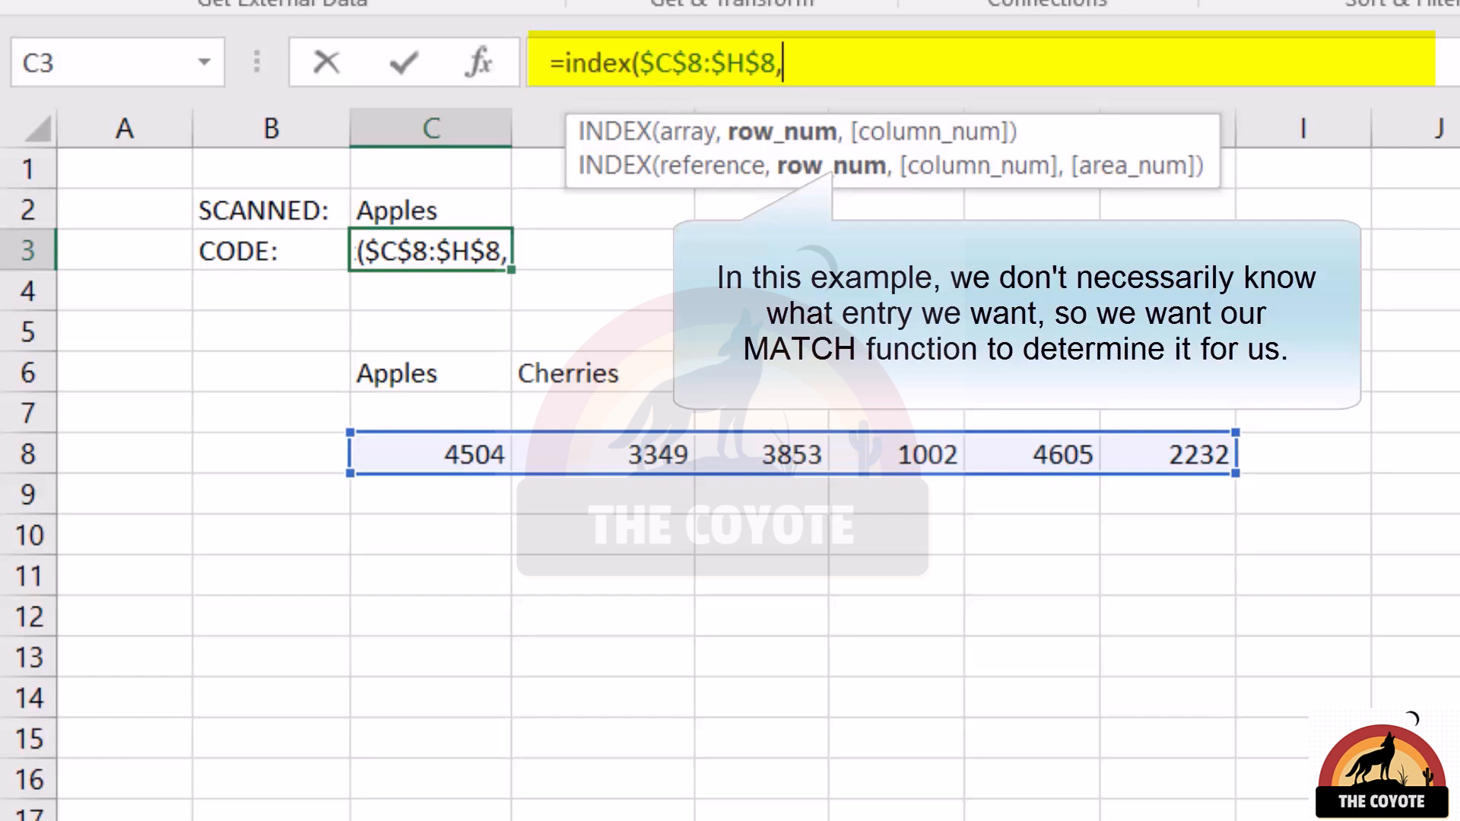
Complete the C3 formula with a nested MATCH that looks up $C$2 in zFruits with match type 0.
type("match(")
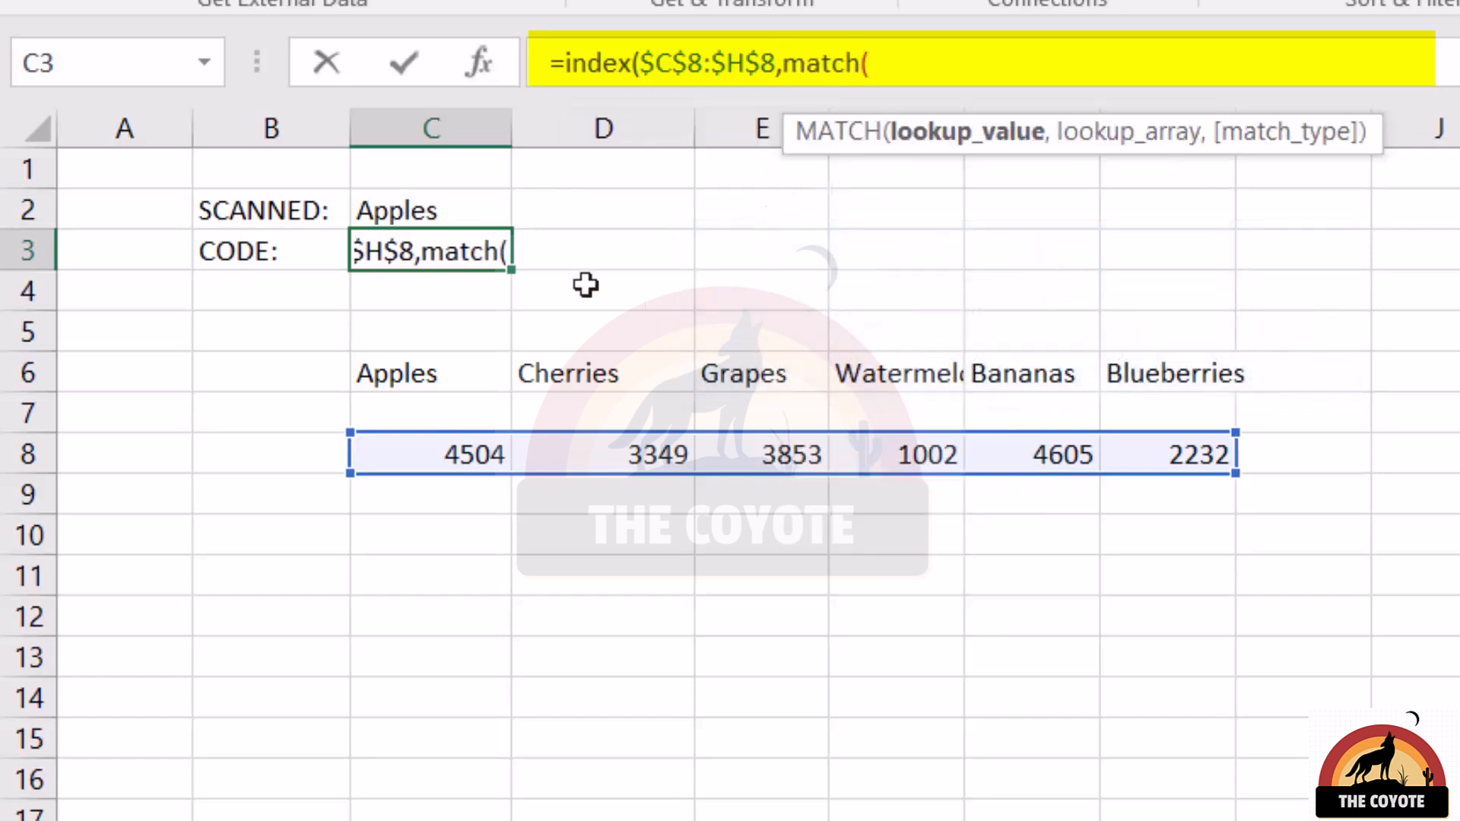
left_click(444, 208)
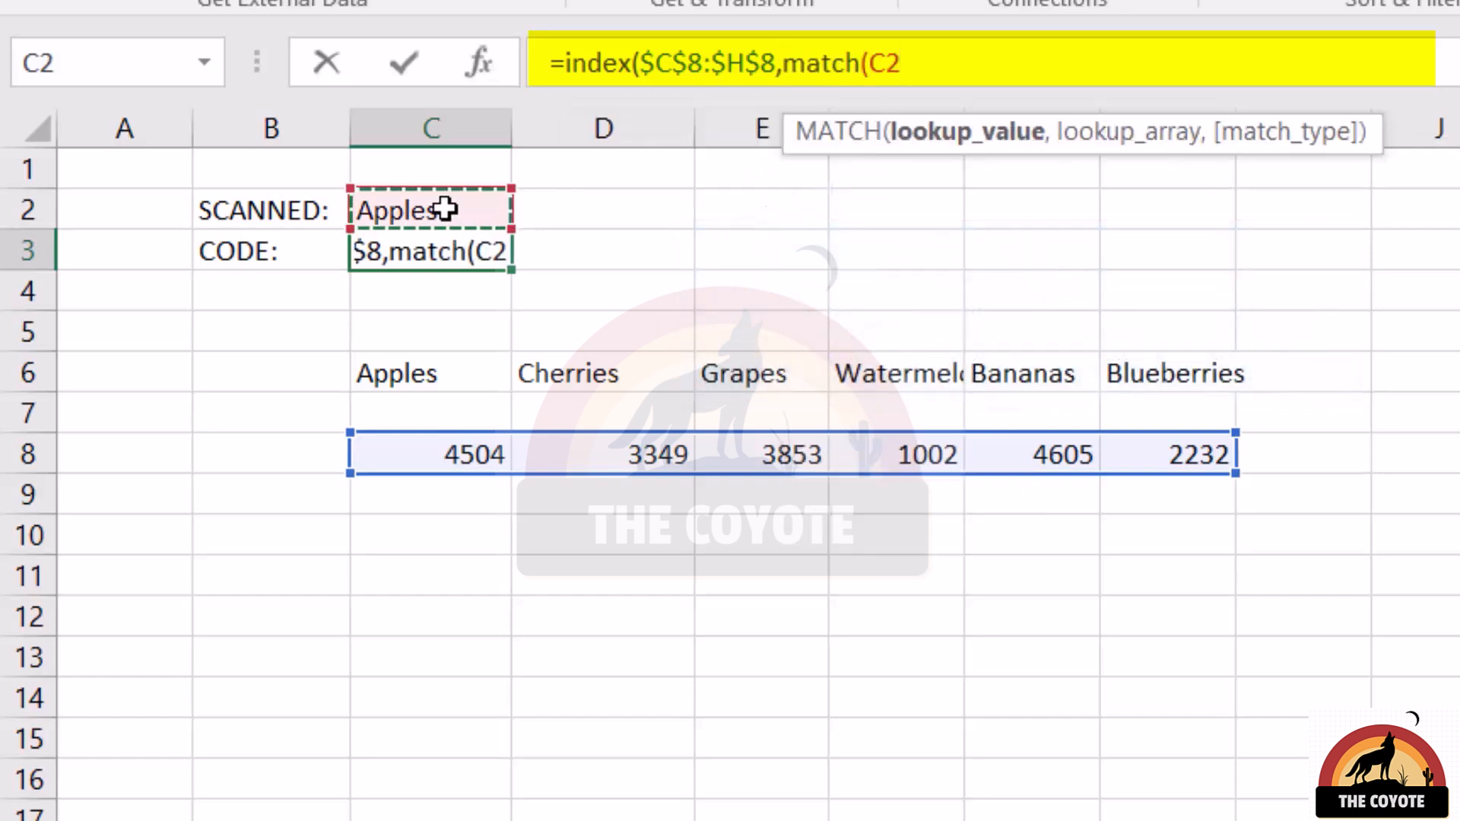
key("F4")
type(",")
left_click_drag(464, 361, 1175, 363)
type(",0)")
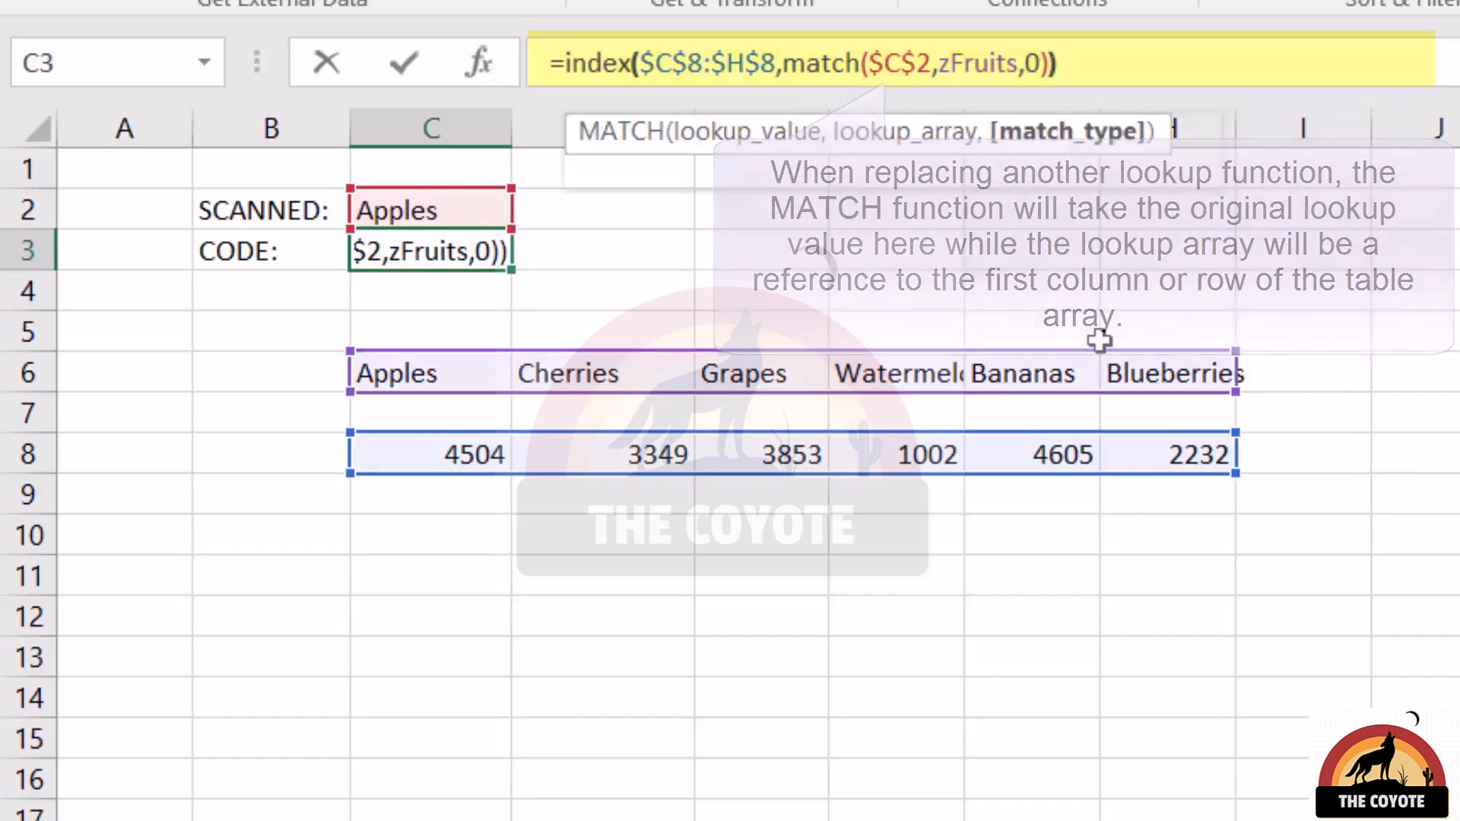
key("ctrl+Return")
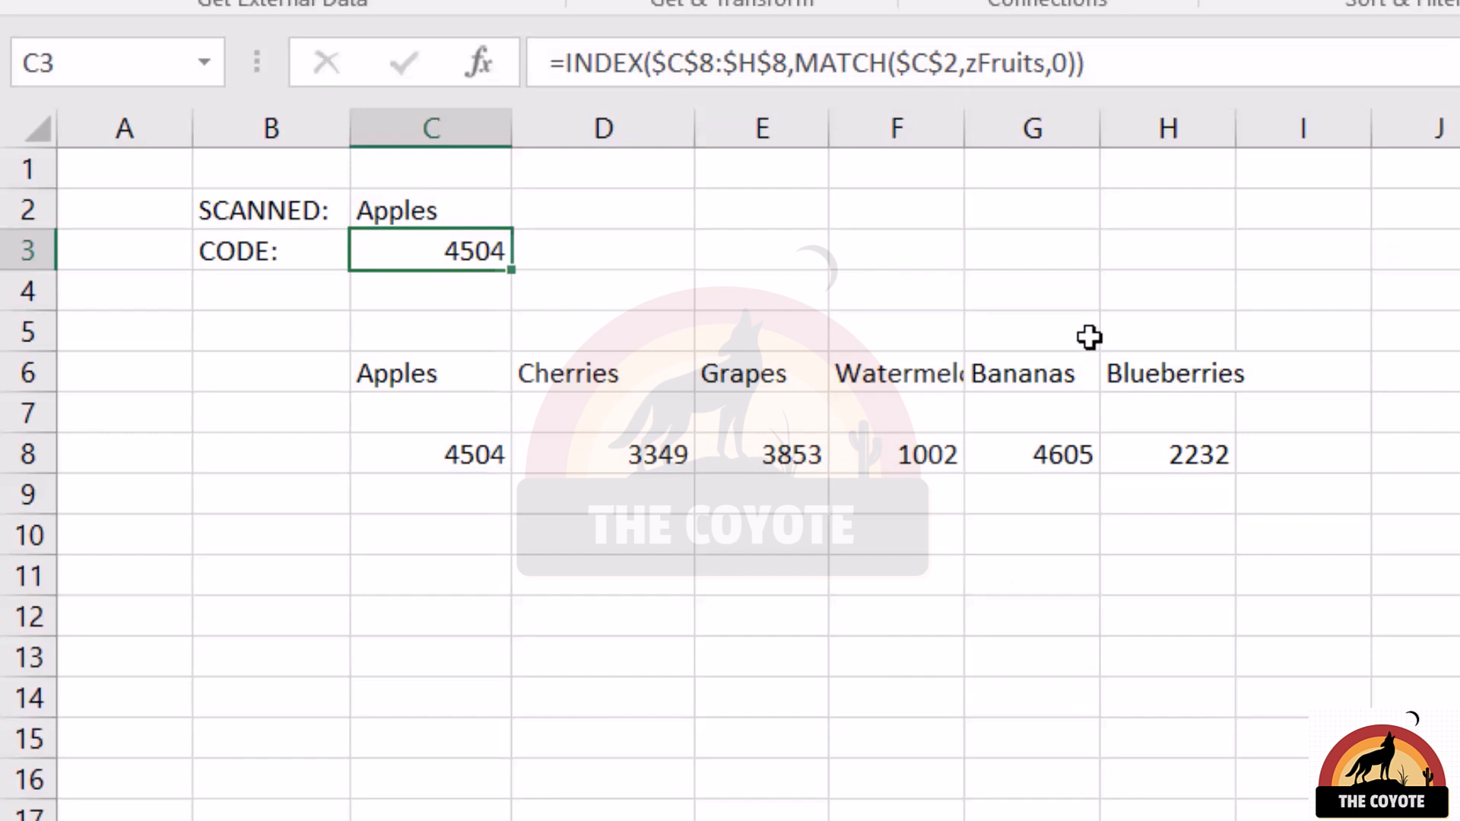
Insert a block of blank rows from row 7 downward between the fruit names and their codes.
left_click_drag(26, 413, 27, 813)
key("ctrl+plus")
key("Up")
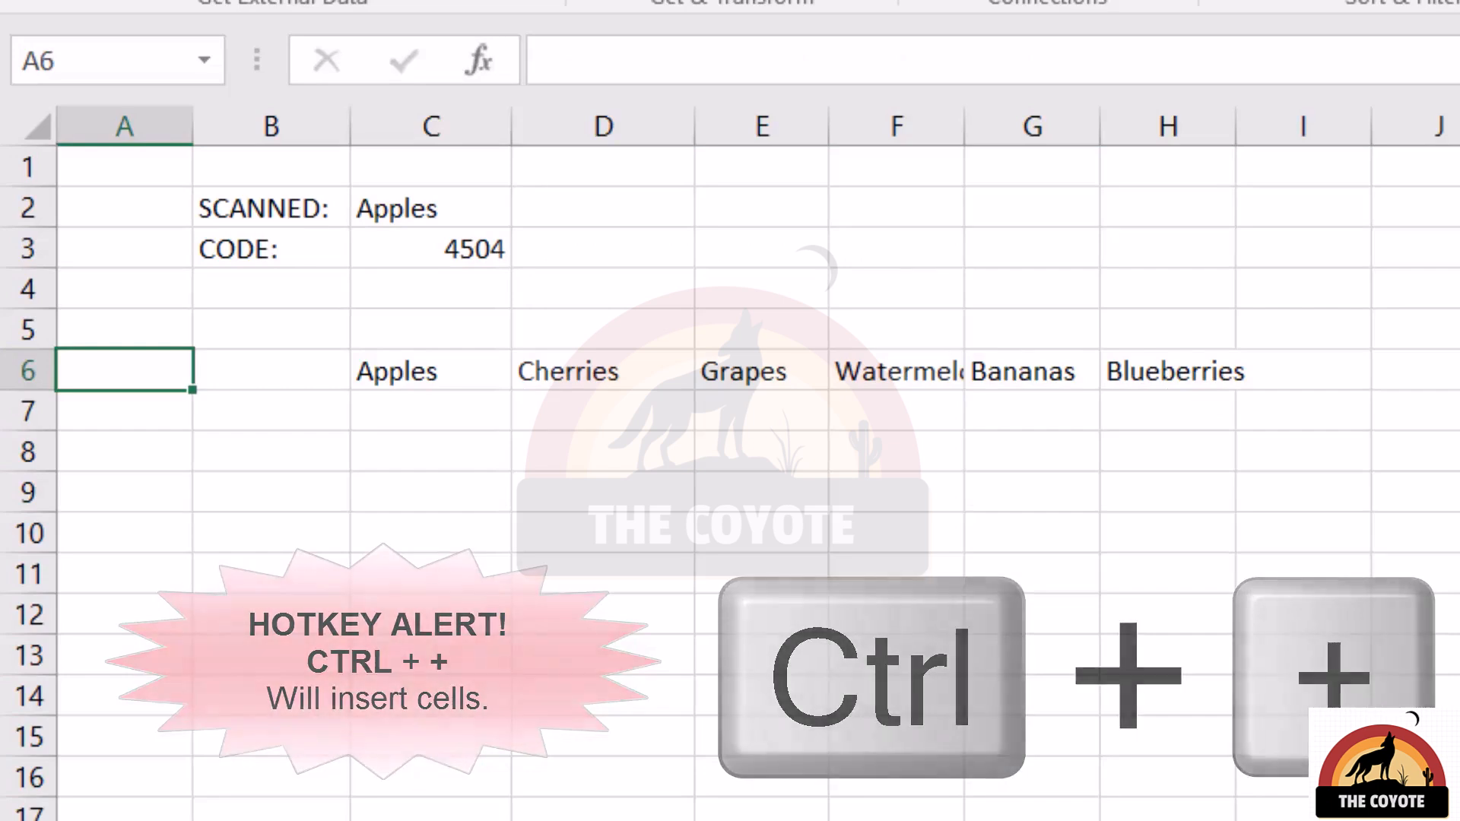